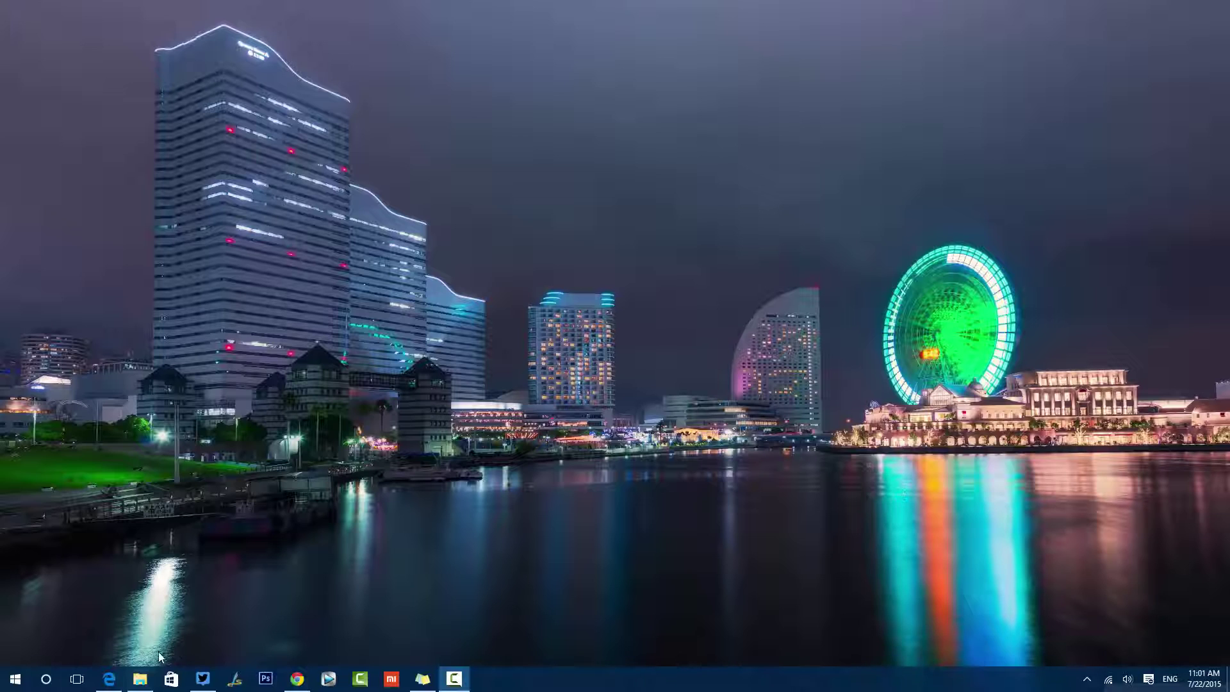
Add a new Desktop 2 in Task View and switch to it
{"action": "left_click", "coordinate": [77, 680]}
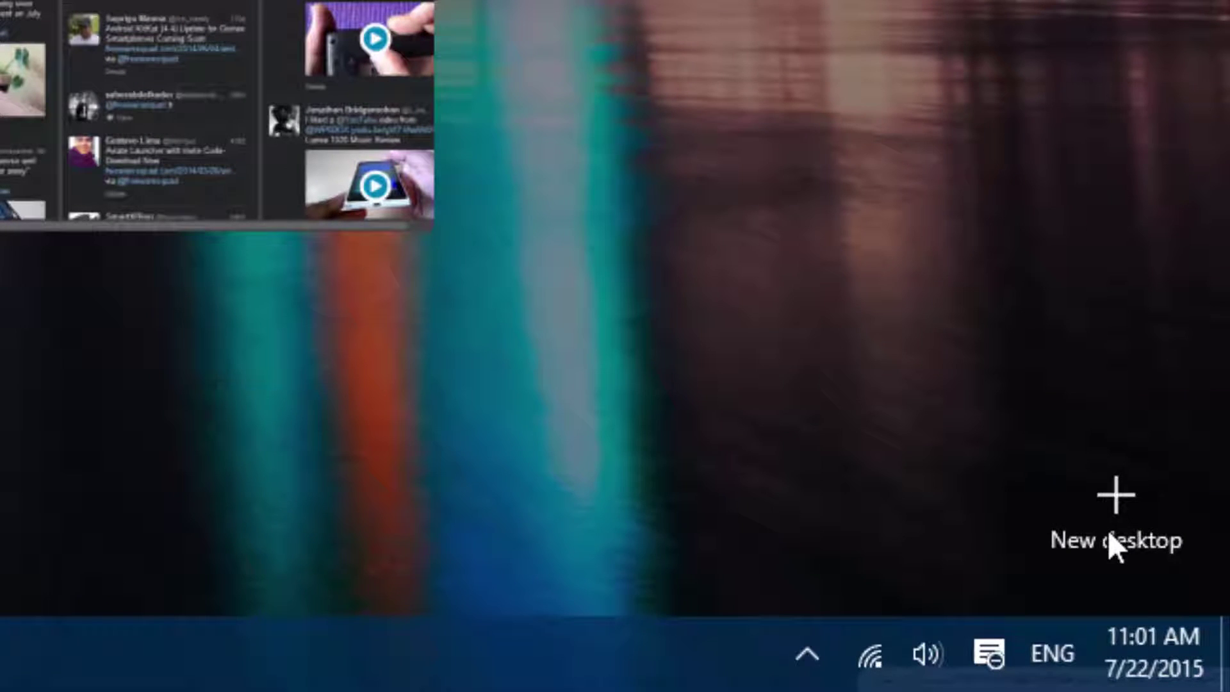
{"action": "left_click", "coordinate": [1108, 530]}
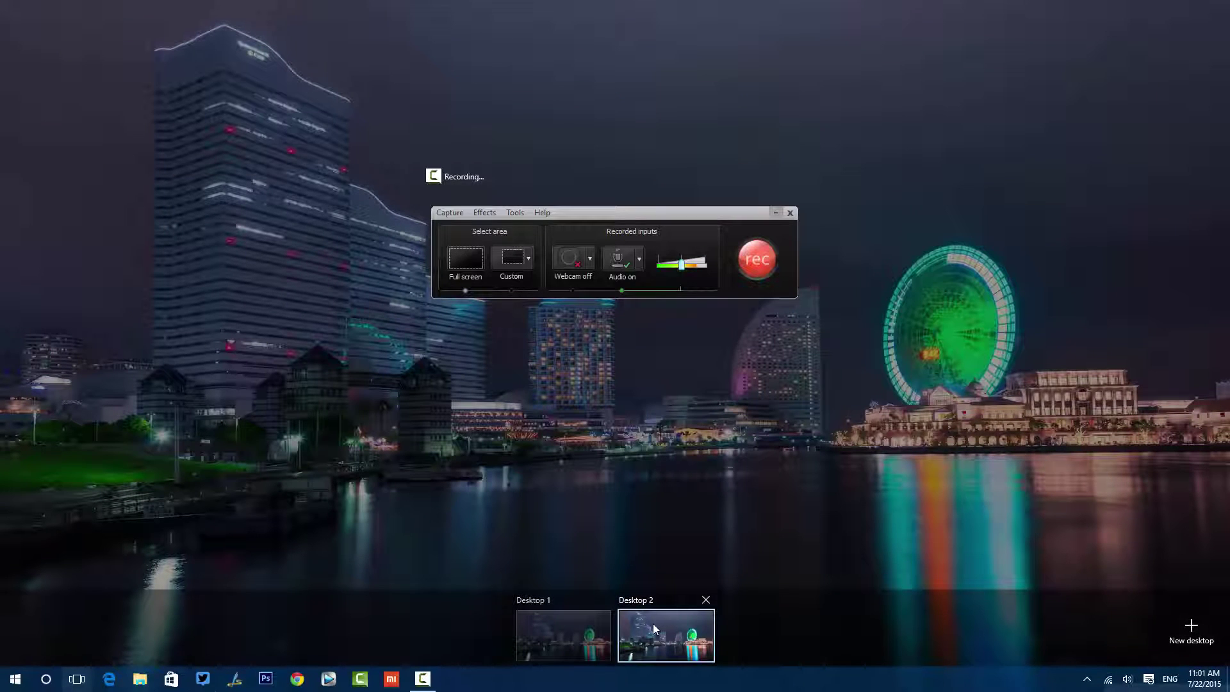
{"action": "left_click", "coordinate": [653, 625]}
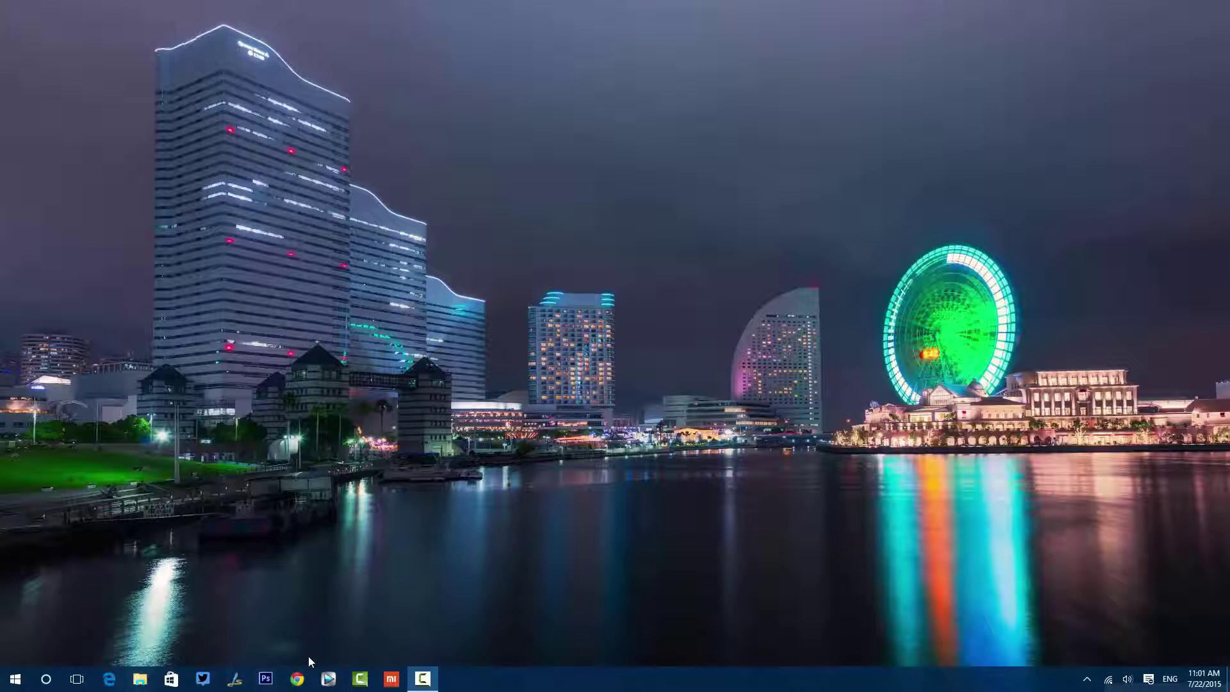
Add Desktop 3, switch to it, and launch the Store app there
{"action": "left_click", "coordinate": [77, 679]}
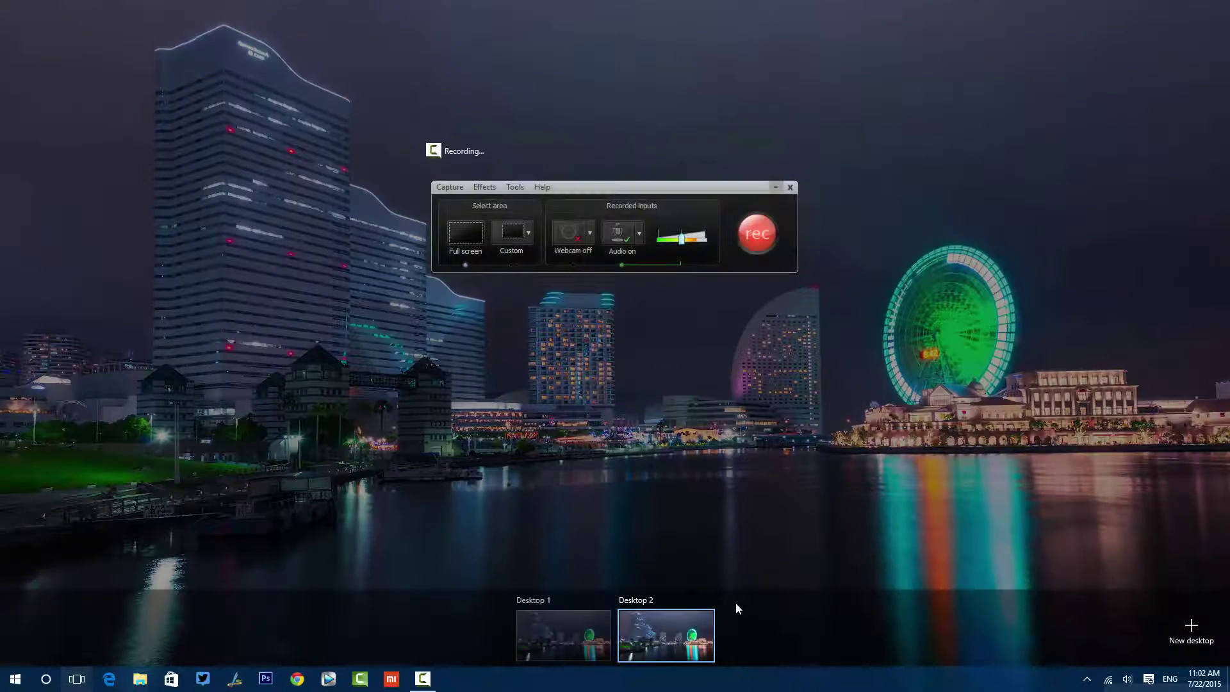
{"action": "left_click", "coordinate": [1192, 631]}
{"action": "left_click", "coordinate": [753, 647]}
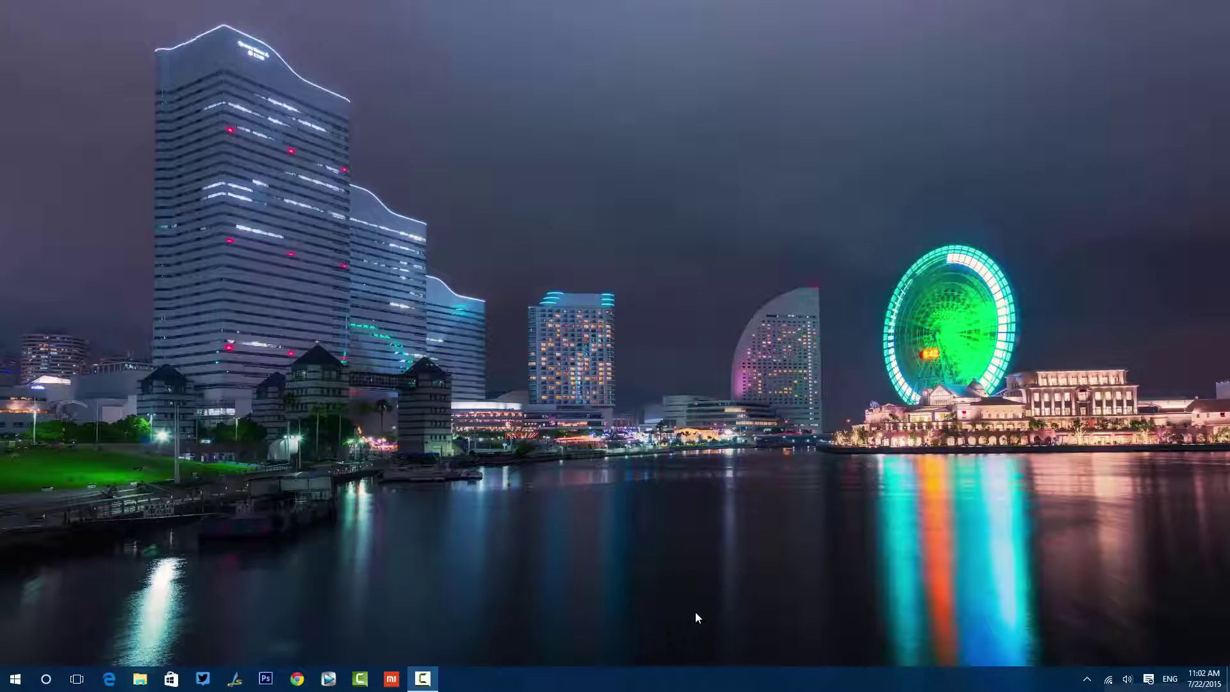
{"action": "left_click", "coordinate": [170, 678]}
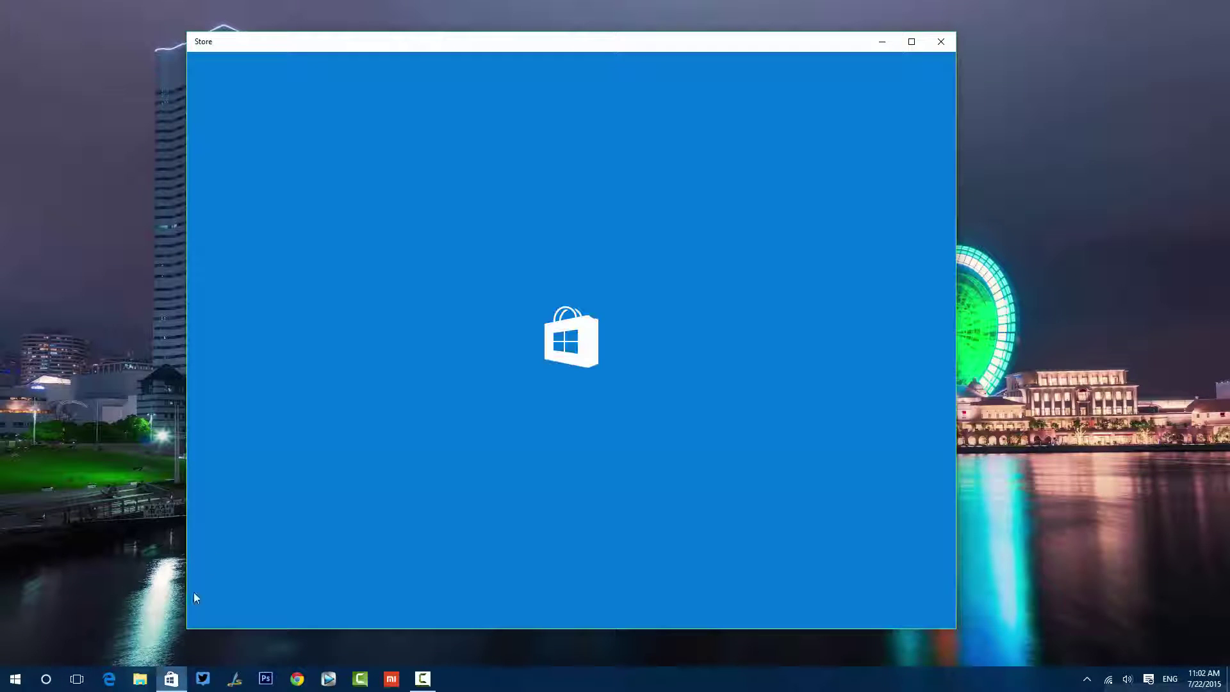
Minimize the Store window and return to the empty Desktop 2
{"action": "left_click", "coordinate": [882, 42]}
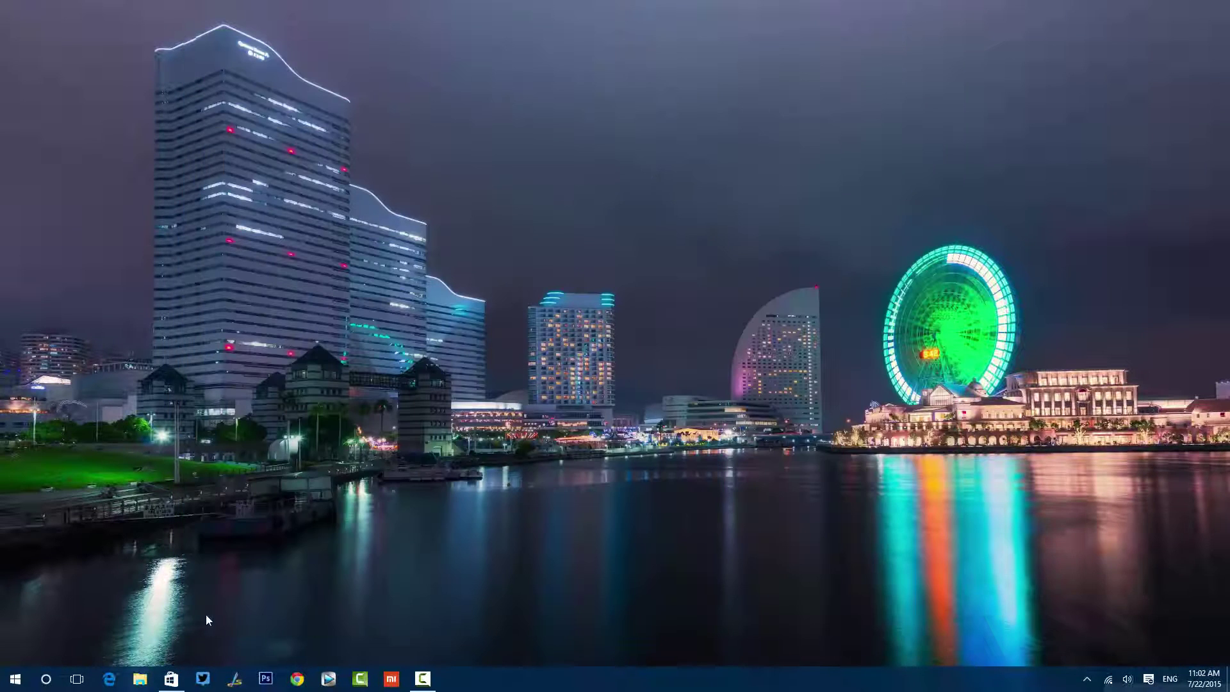
{"action": "left_click", "coordinate": [77, 678]}
{"action": "left_click", "coordinate": [620, 633]}
Close Desktop 3 in Task View and return to Desktop 2
{"action": "left_click", "coordinate": [77, 678]}
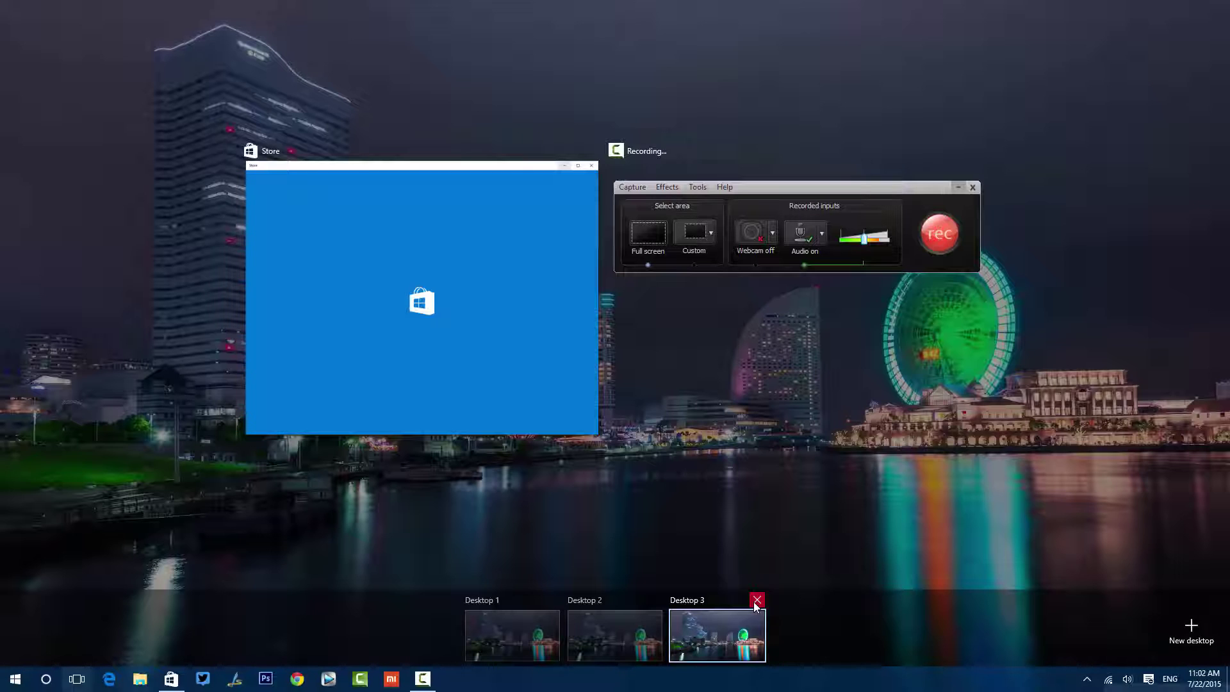
{"action": "left_click", "coordinate": [757, 601]}
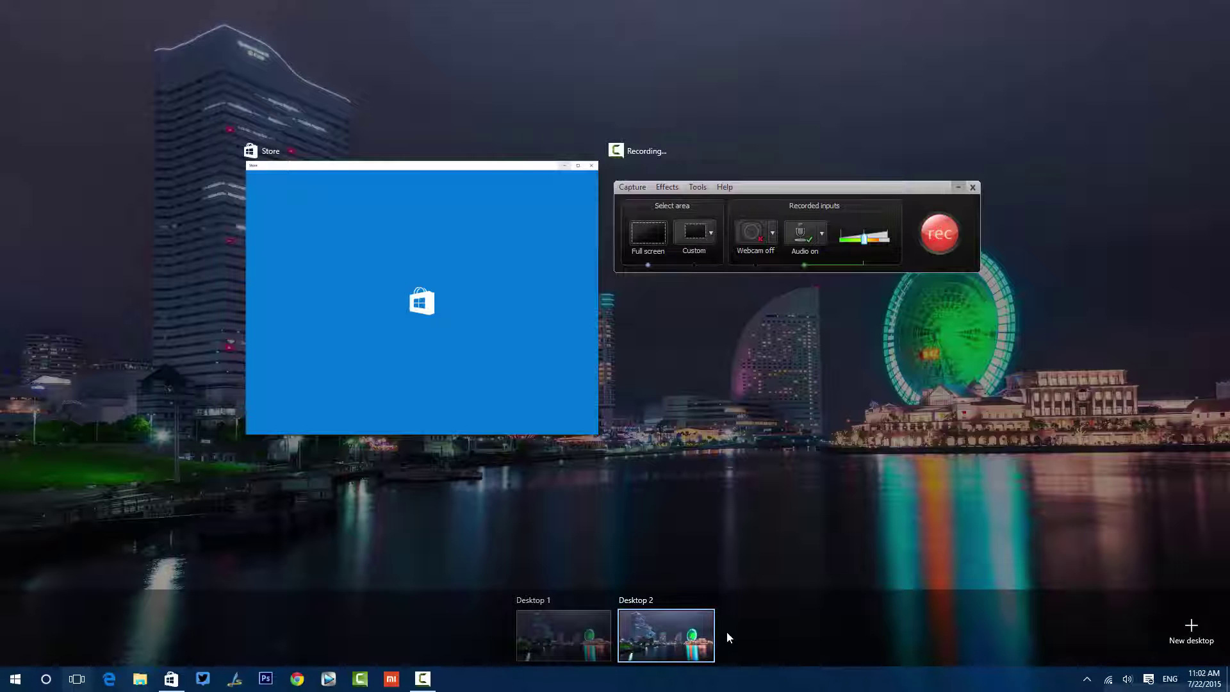
{"action": "left_click", "coordinate": [669, 636]}
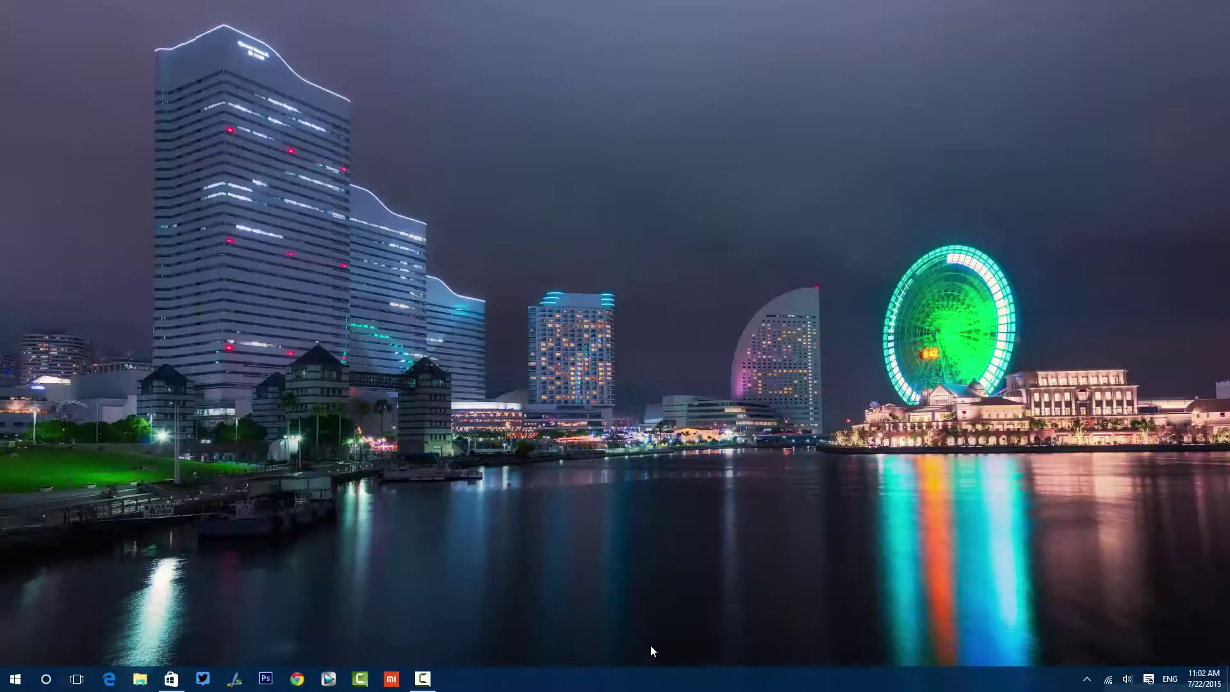
Confirm the Store window now sits on Desktop 2, minimize it, and reopen Task View
{"action": "left_click", "coordinate": [170, 679]}
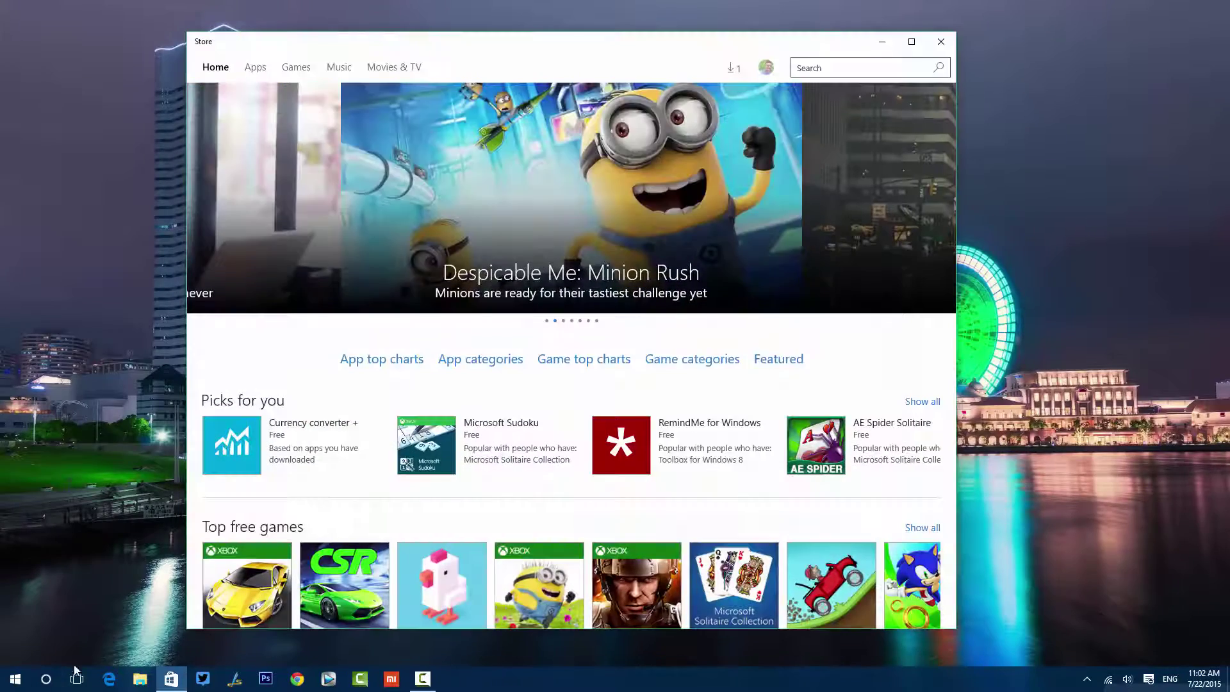
{"action": "left_click", "coordinate": [109, 678]}
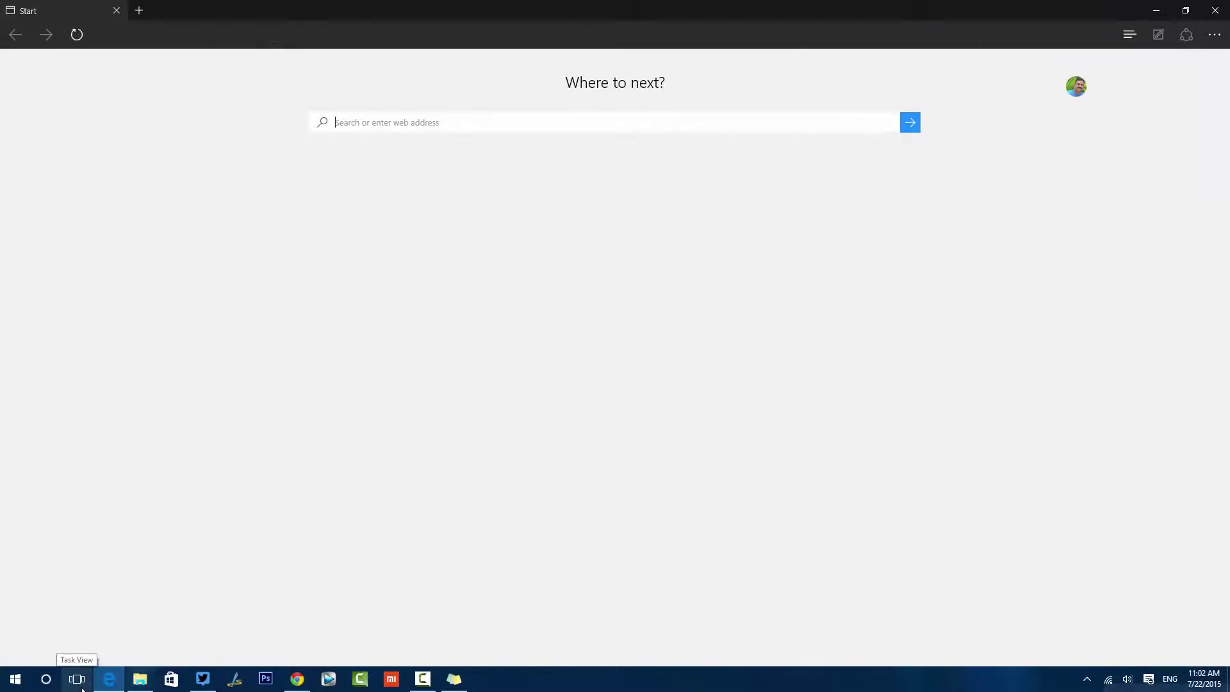
{"action": "left_click", "coordinate": [82, 687]}
{"action": "left_click", "coordinate": [662, 645]}
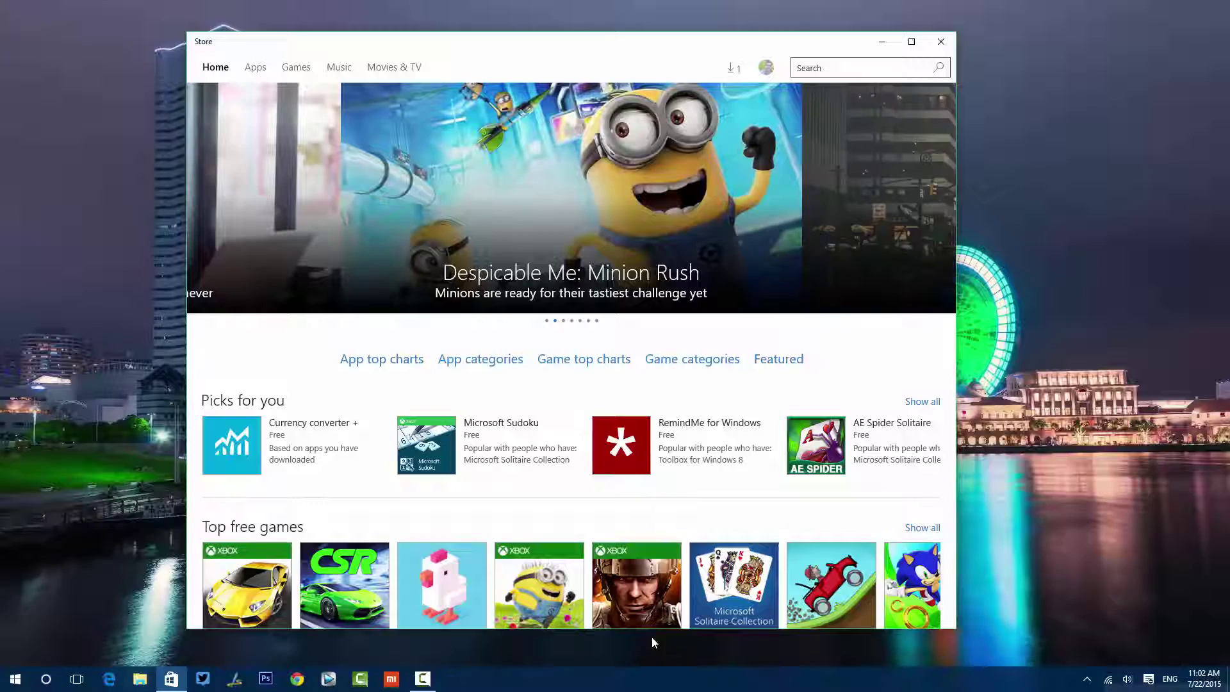
{"action": "left_click", "coordinate": [882, 41]}
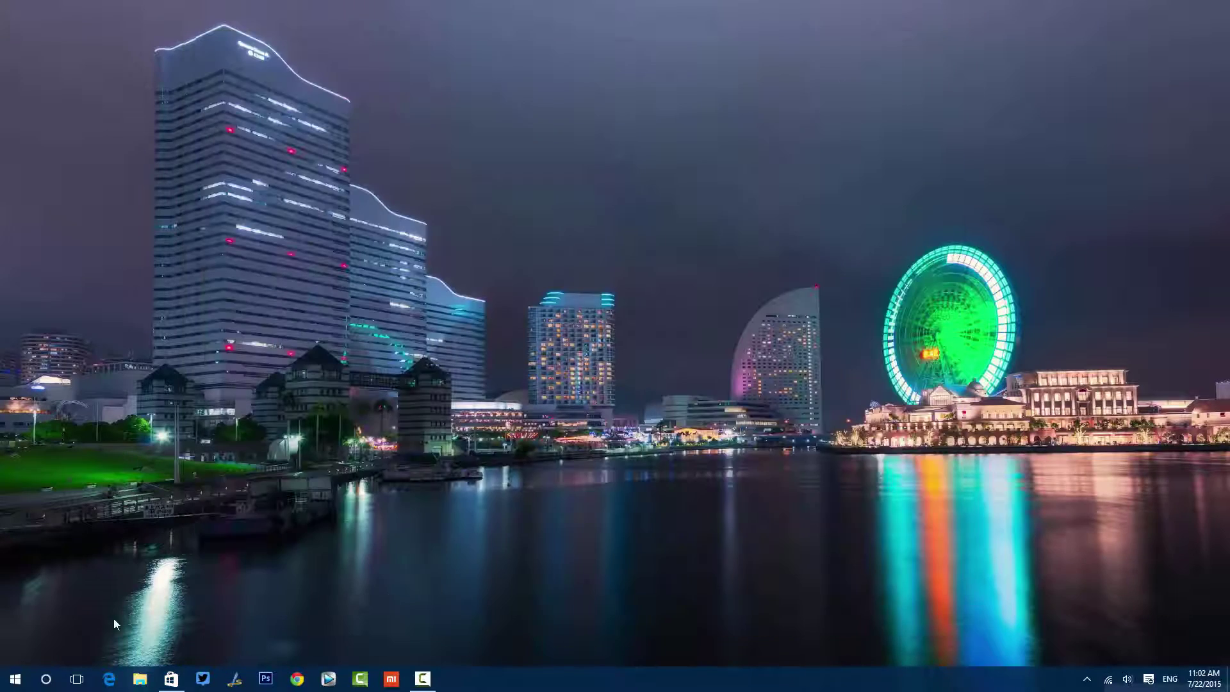
{"action": "left_click", "coordinate": [77, 678]}
Close Desktop 2 to merge all windows onto one desktop, then add two new empty desktops
{"action": "left_click", "coordinate": [707, 601]}
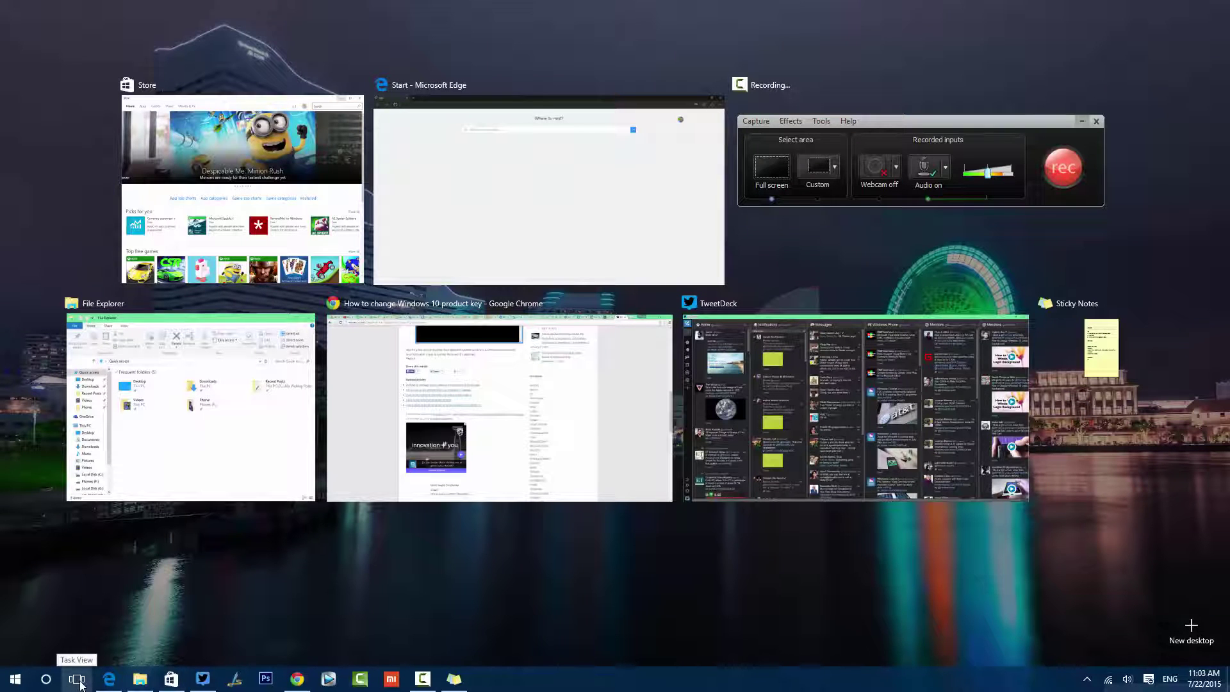
{"action": "left_click", "coordinate": [1193, 642]}
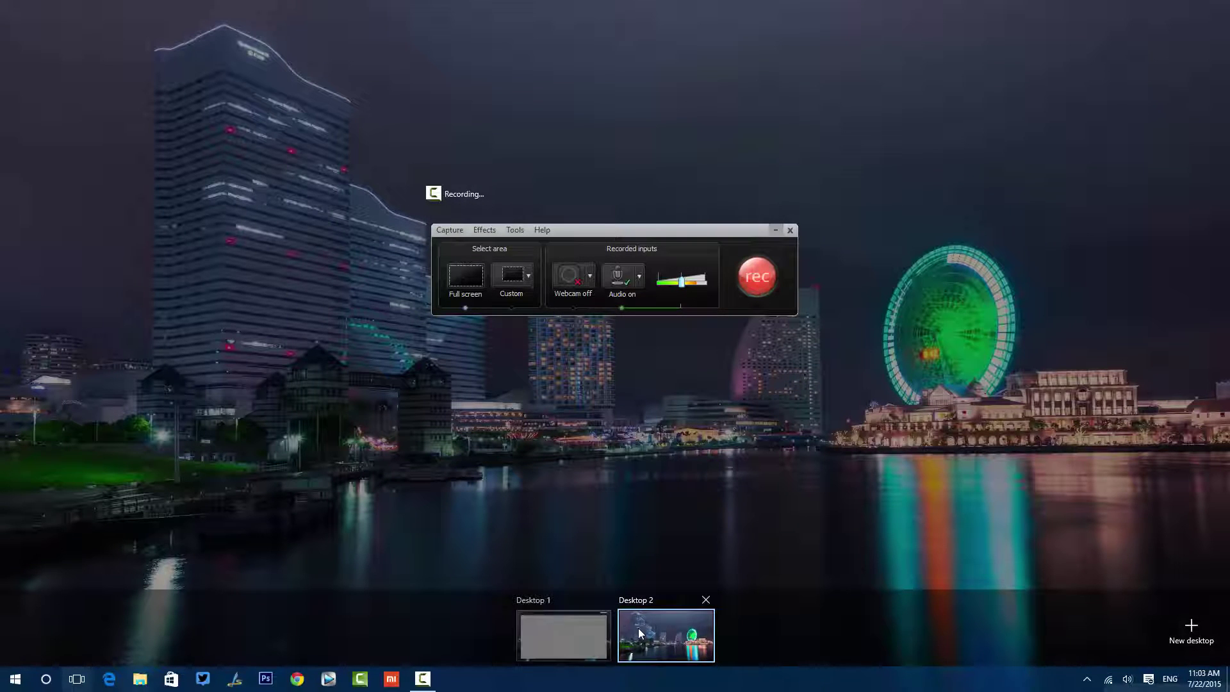
{"action": "left_click", "coordinate": [1213, 648]}
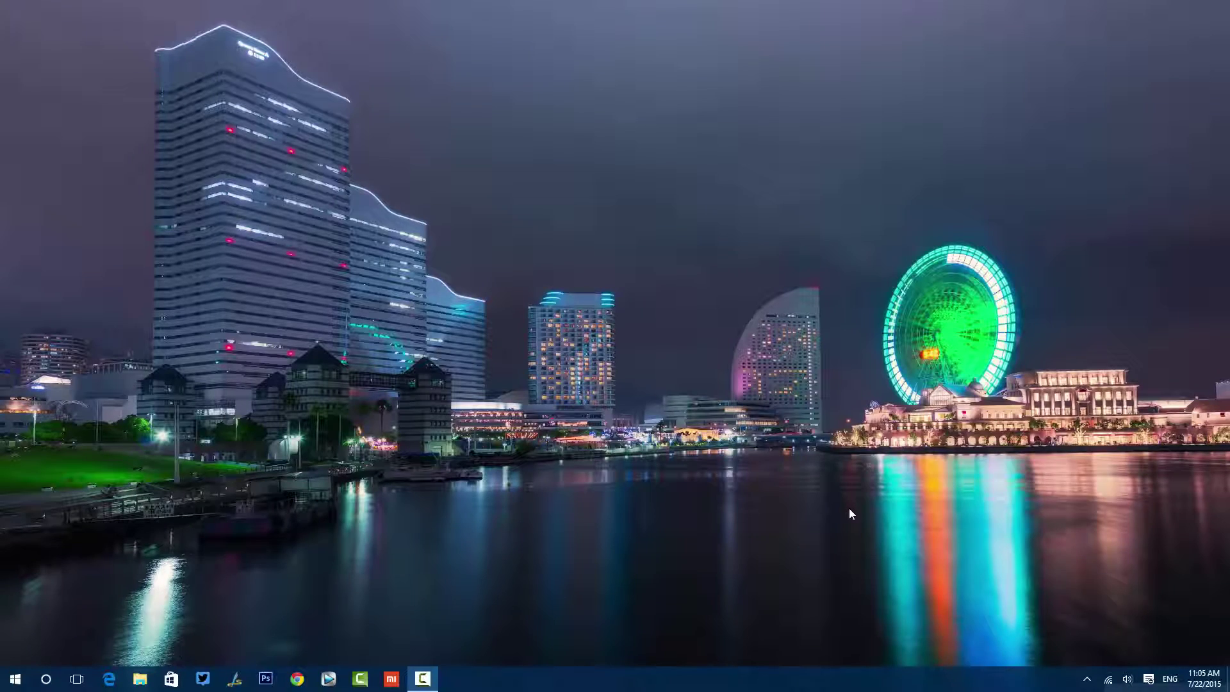
Use Win+Tab to visit Desktop 1 with the Edge article, then the empty Desktop 2
{"action": "key", "text": "super+Tab"}
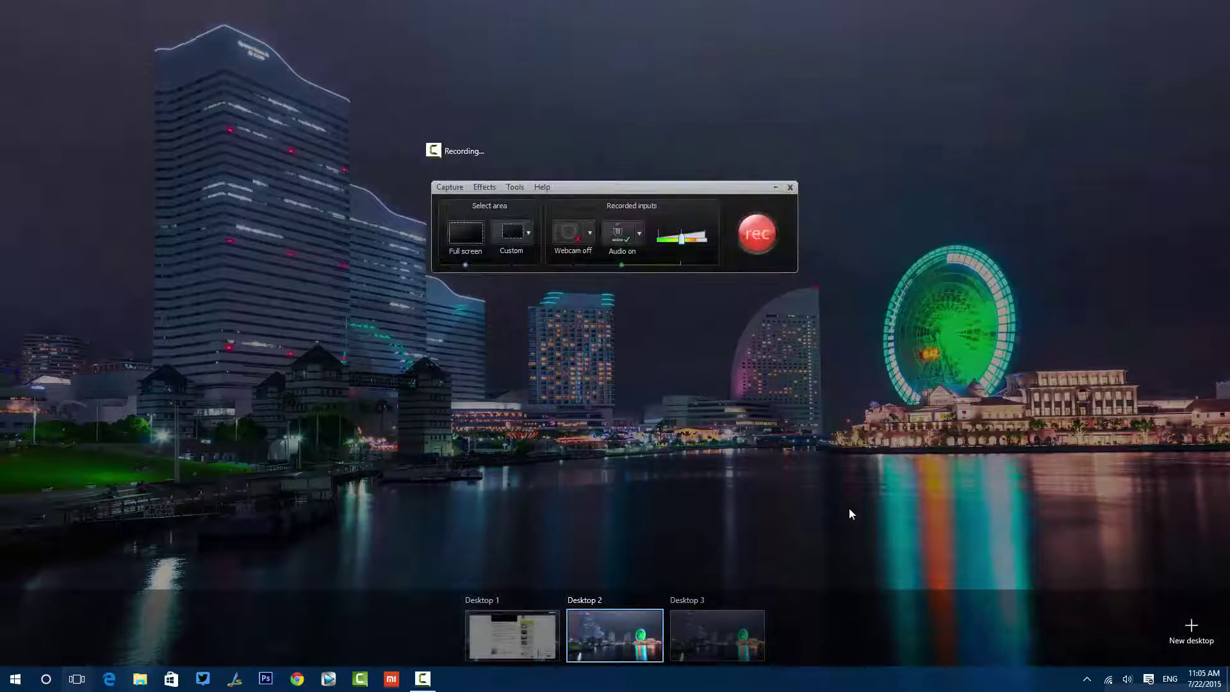
{"action": "key", "text": "super+Tab"}
{"action": "key", "text": "super+Tab"}
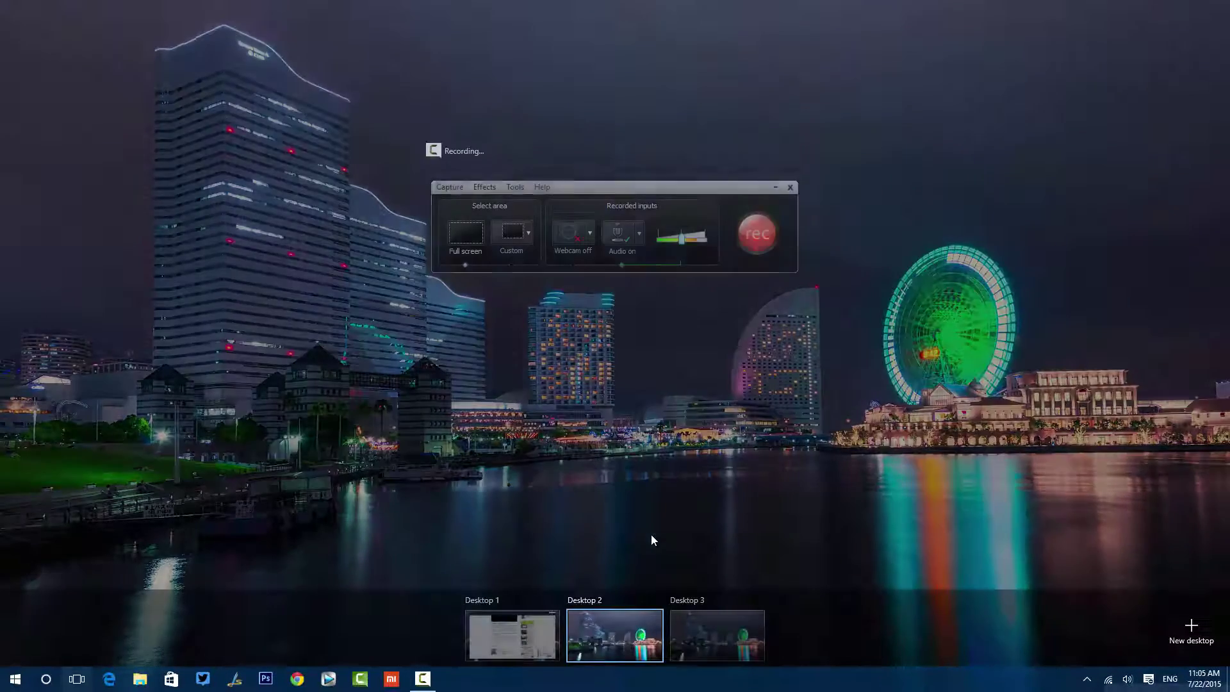
{"action": "left_click", "coordinate": [528, 617]}
{"action": "key", "text": "super+Tab"}
{"action": "key", "text": "super+Tab"}
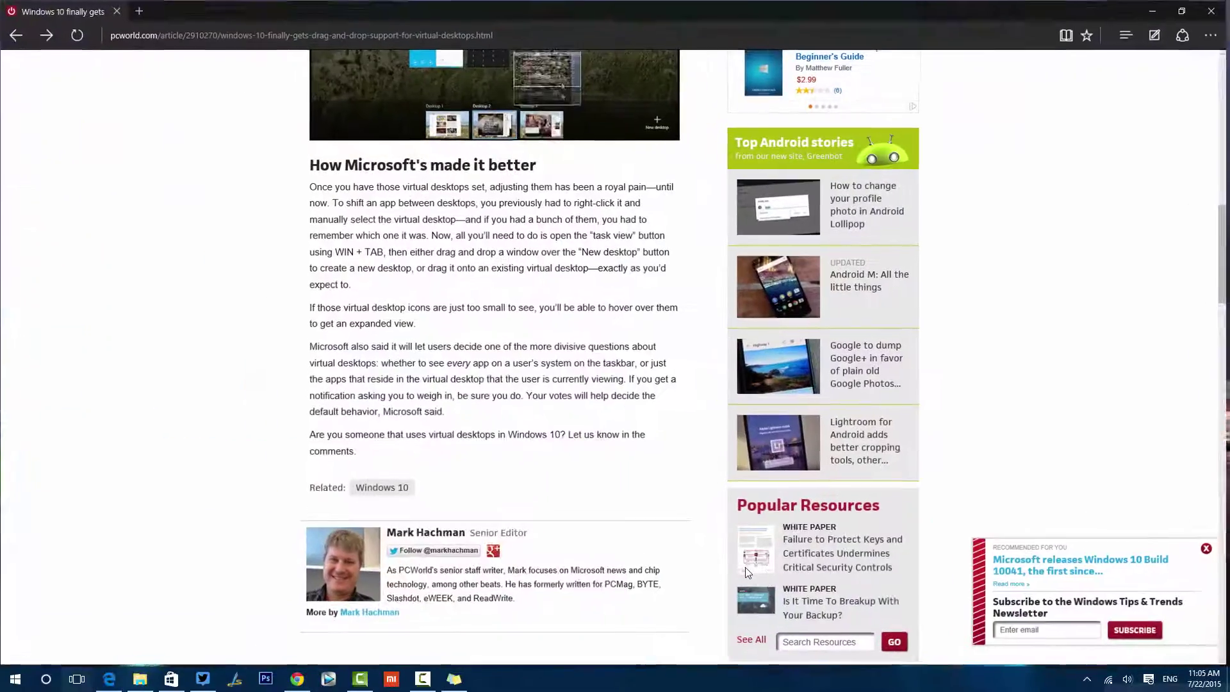
{"action": "key", "text": "super+Tab"}
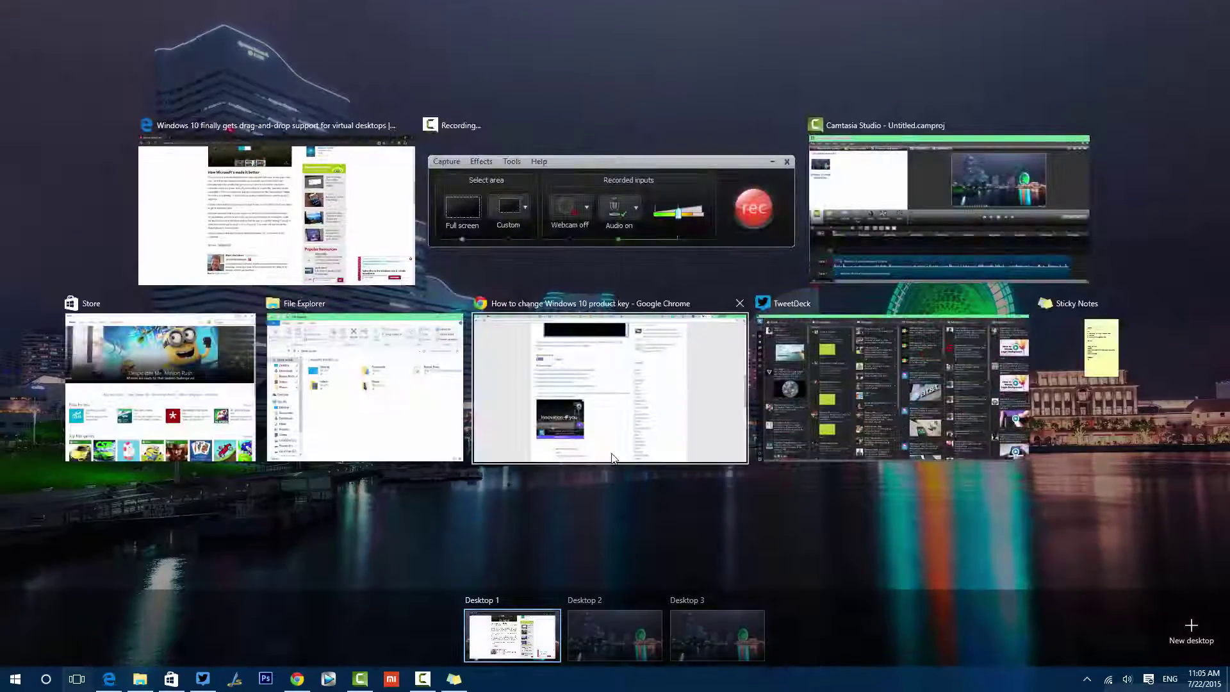
{"action": "left_click", "coordinate": [610, 623]}
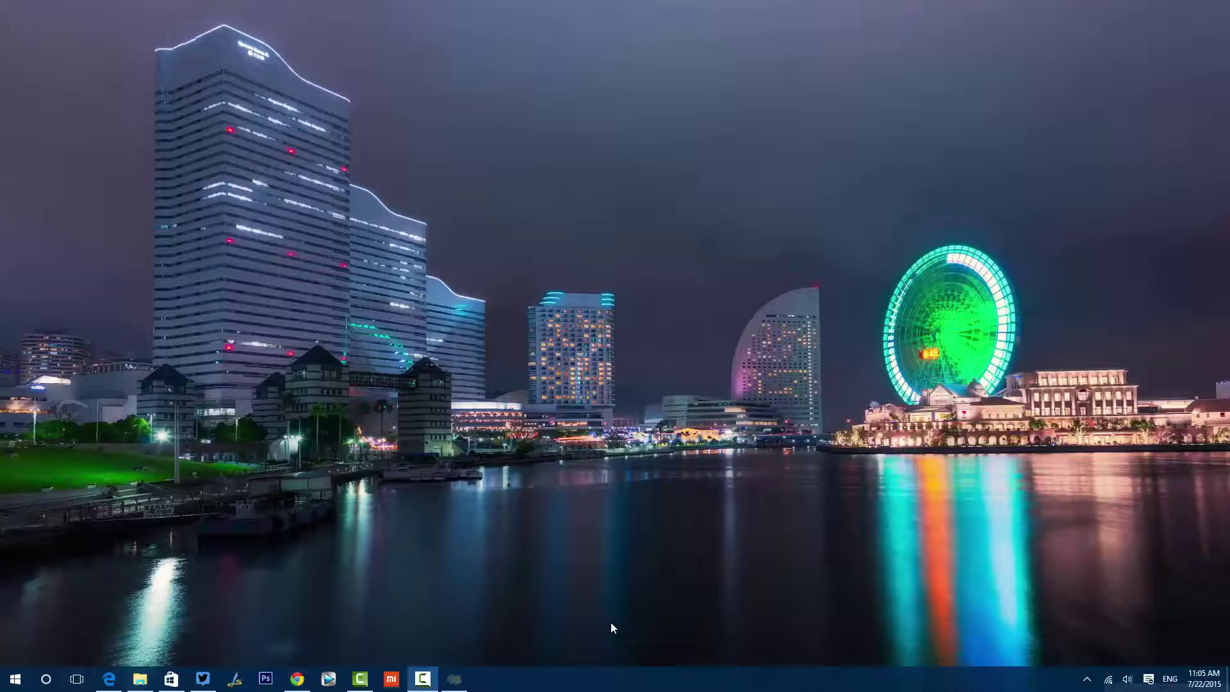
Go back to Desktop 1 and minimize the Edge PCWorld article window
{"action": "left_click", "coordinate": [77, 678]}
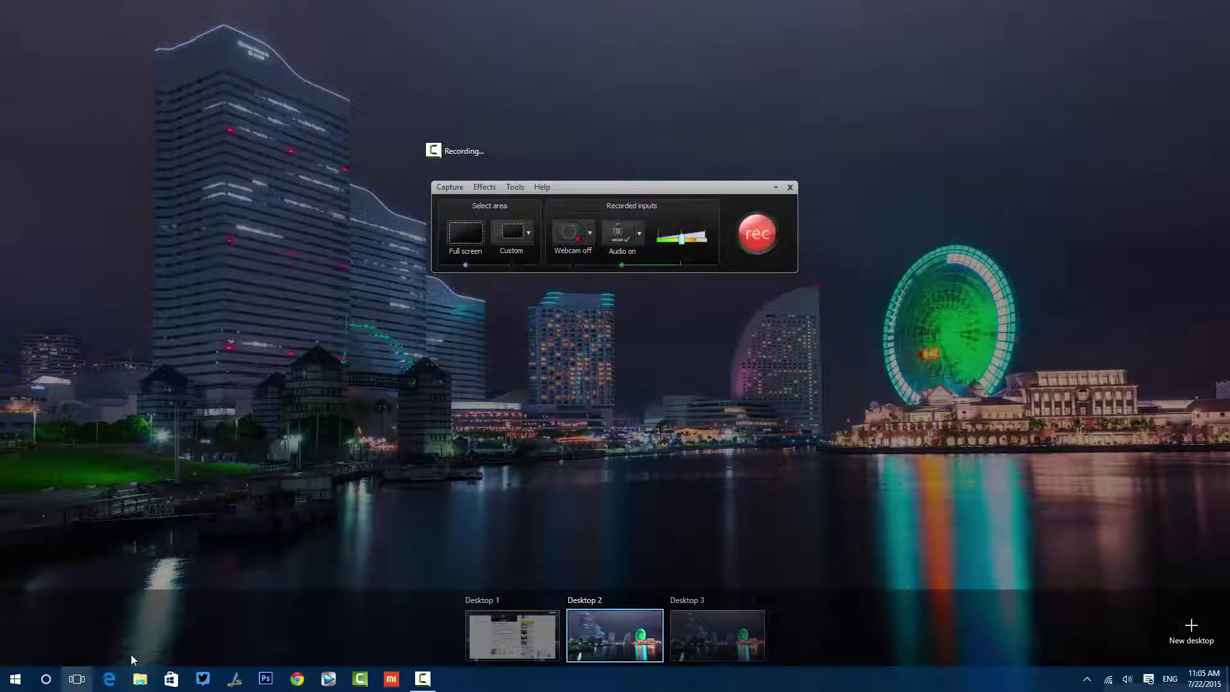
{"action": "left_click", "coordinate": [512, 638]}
{"action": "left_click", "coordinate": [1156, 11]}
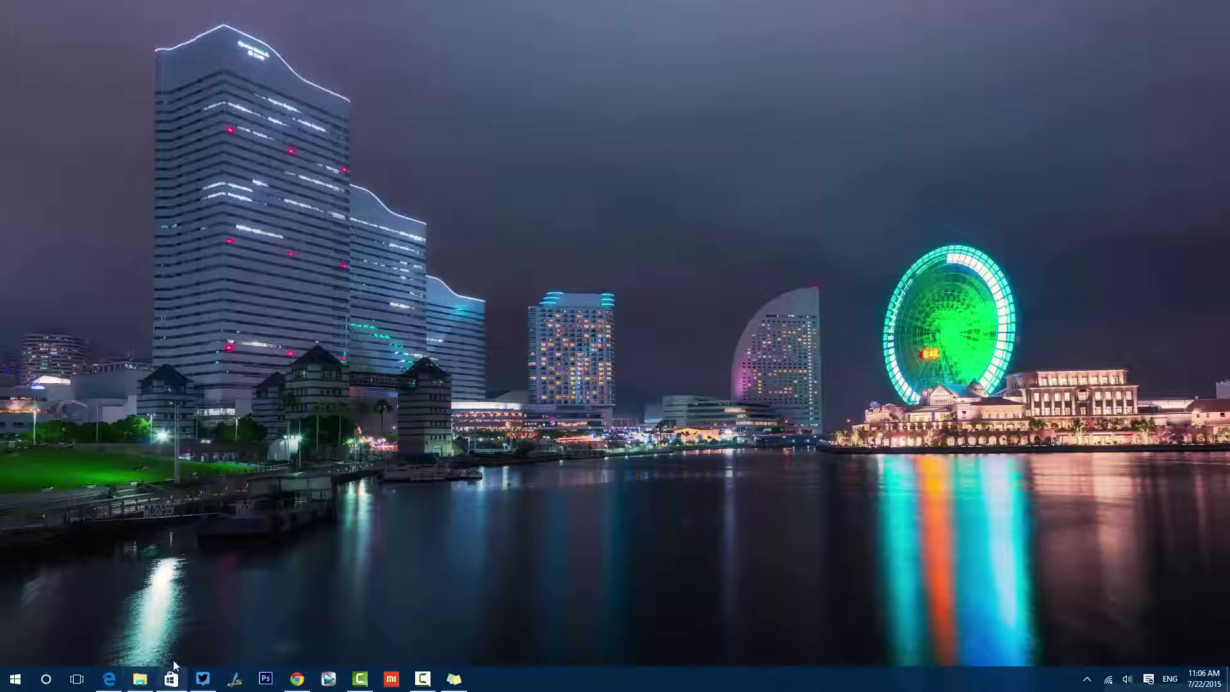
Drag File Explorer to Desktop 2 and the Store to Desktop 3, then switch to Desktop 2
{"action": "left_click", "coordinate": [78, 679]}
{"action": "left_click_drag", "start_coordinate": [382, 345], "coordinate": [596, 612]}
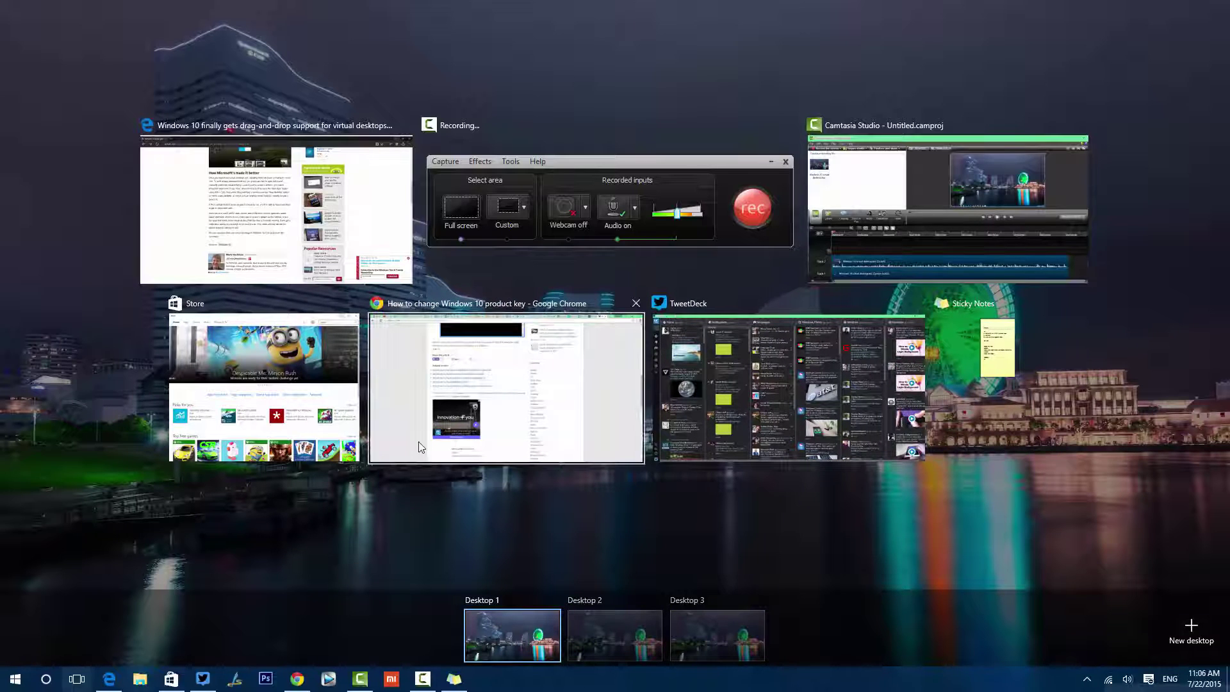
{"action": "left_click_drag", "start_coordinate": [269, 384], "coordinate": [708, 640]}
{"action": "left_click", "coordinate": [570, 632]}
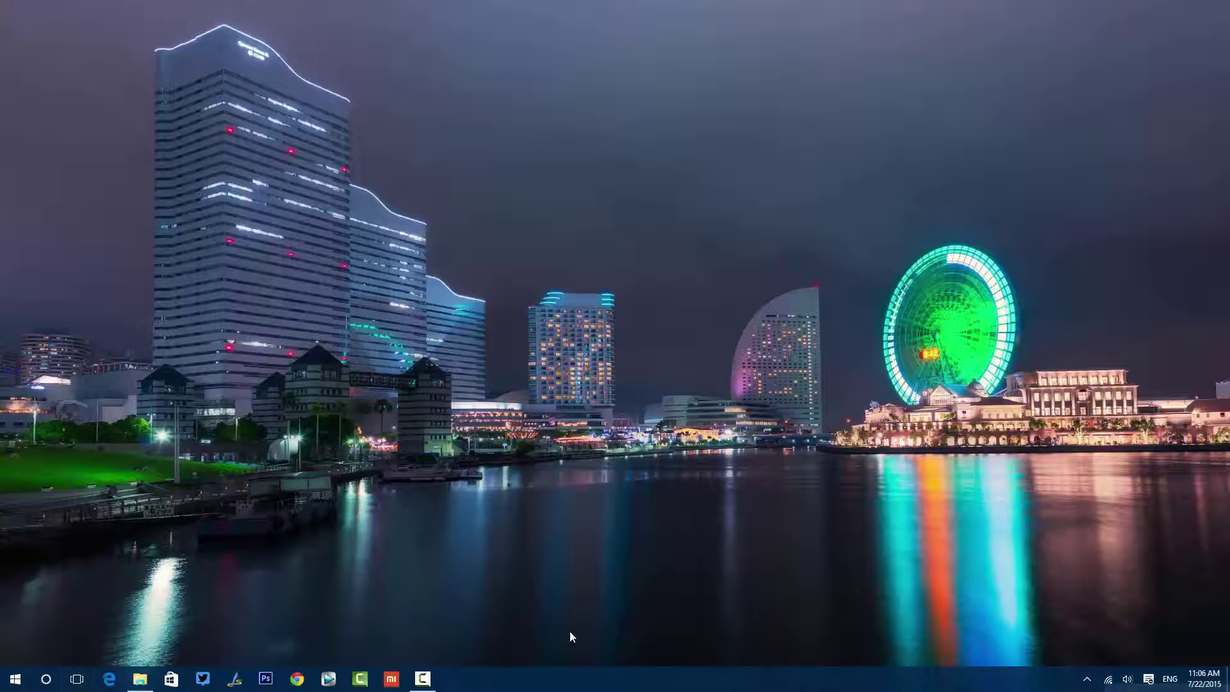
Reopen Task View from the taskbar to show all three virtual desktops
{"action": "left_click", "coordinate": [76, 685]}
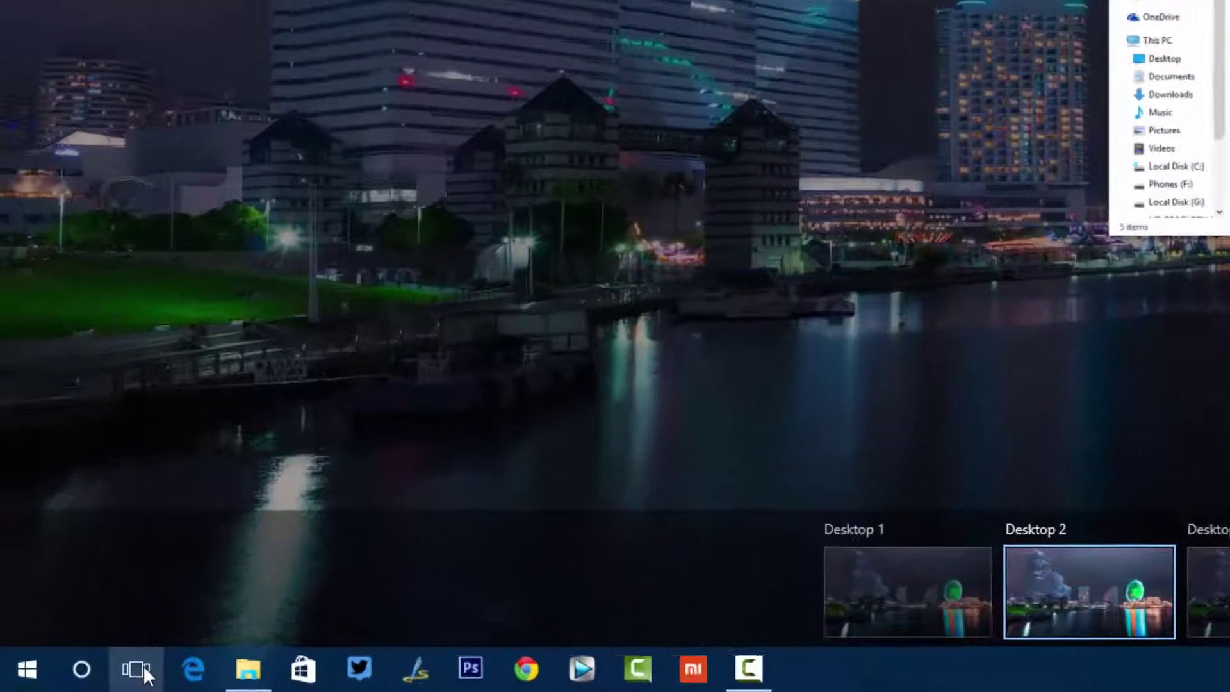
{"action": "left_click", "coordinate": [76, 678]}
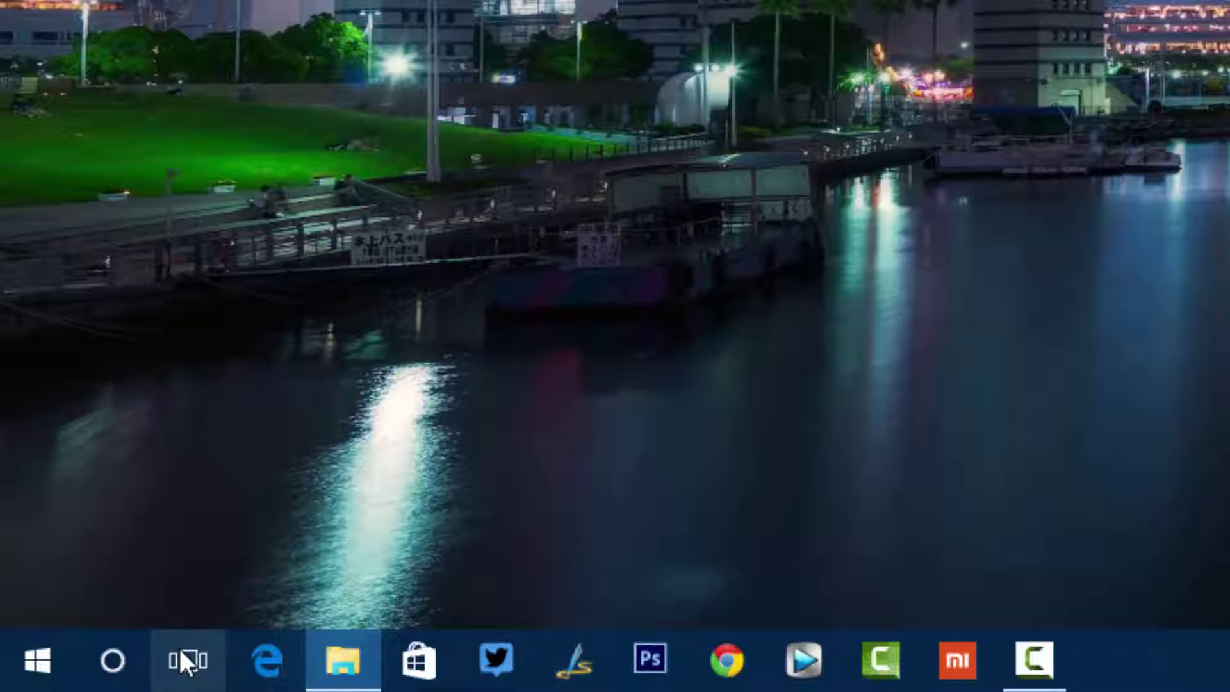
{"action": "left_click", "coordinate": [178, 645]}
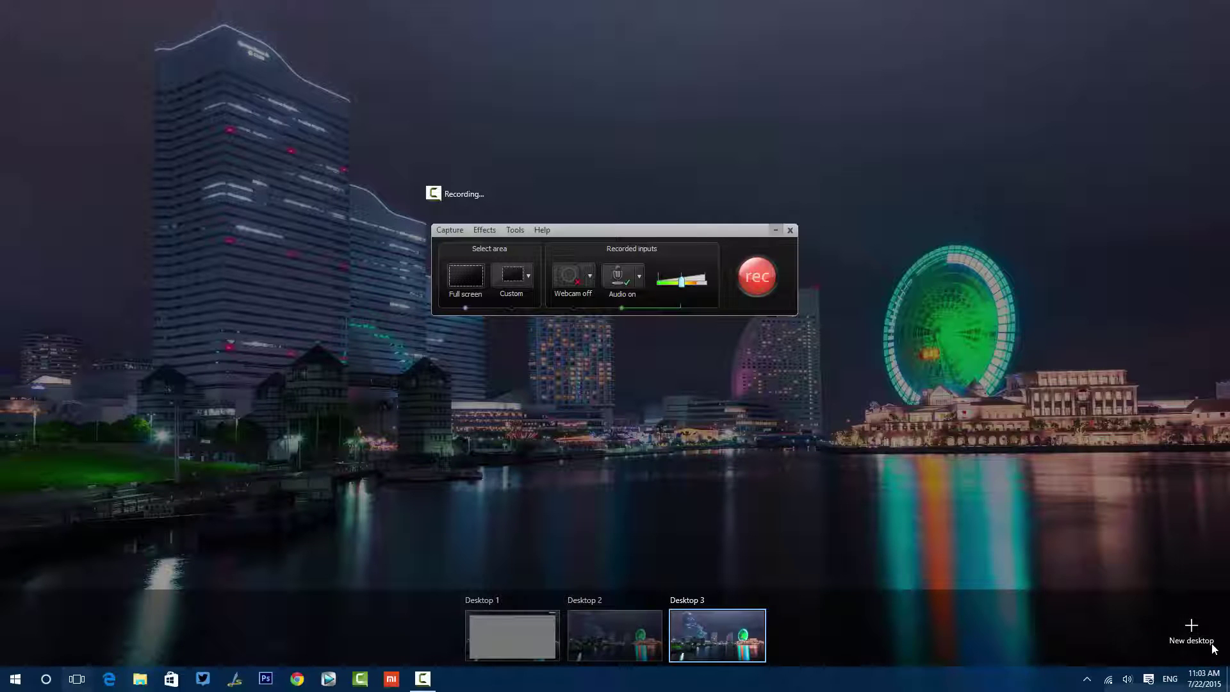